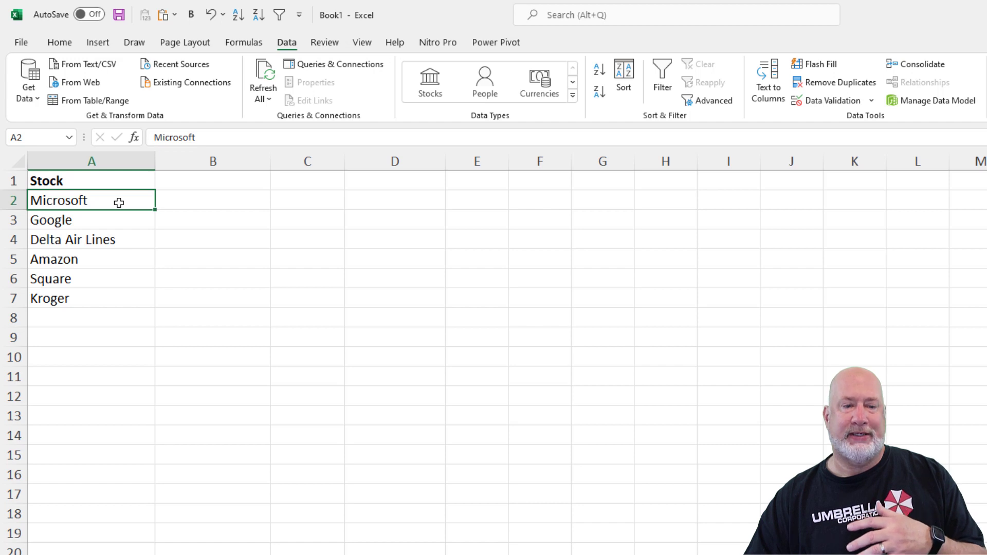
- Convert the company names in A2:A7 to Stocks data types and widen column A to fit names like MICROSOFT CORPORATION (XNAS:MSFT)
left_click_drag(119, 202, 110, 295)
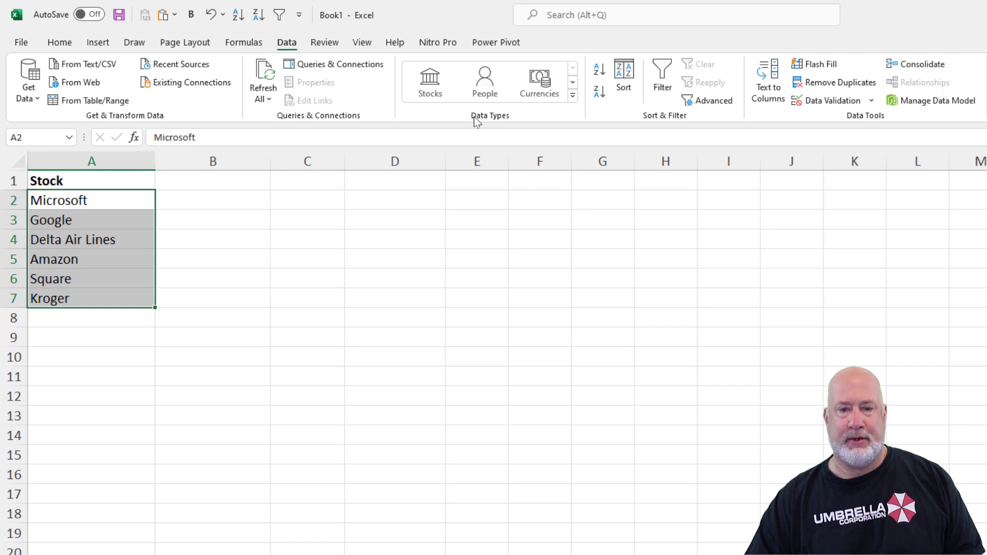
left_click(437, 94)
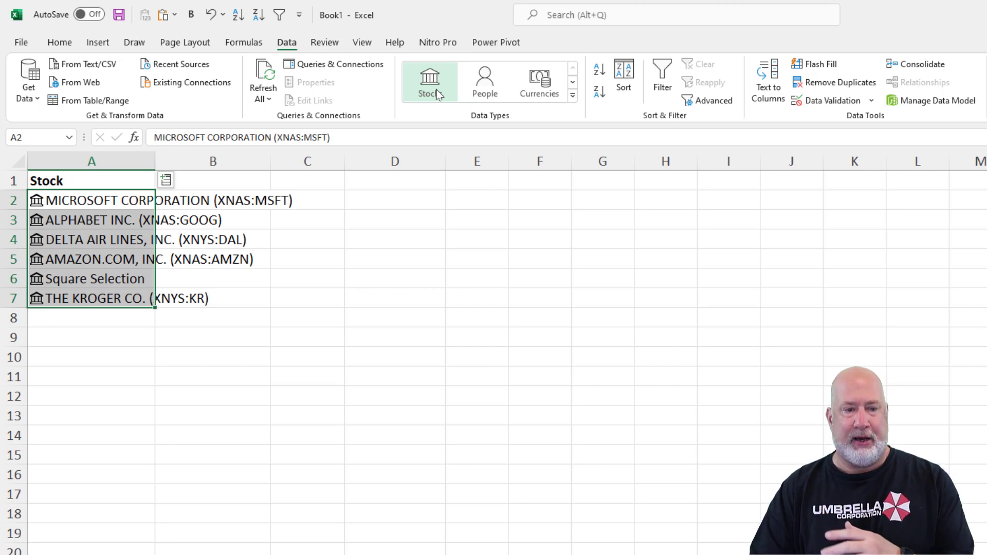
key("ctrl+z")
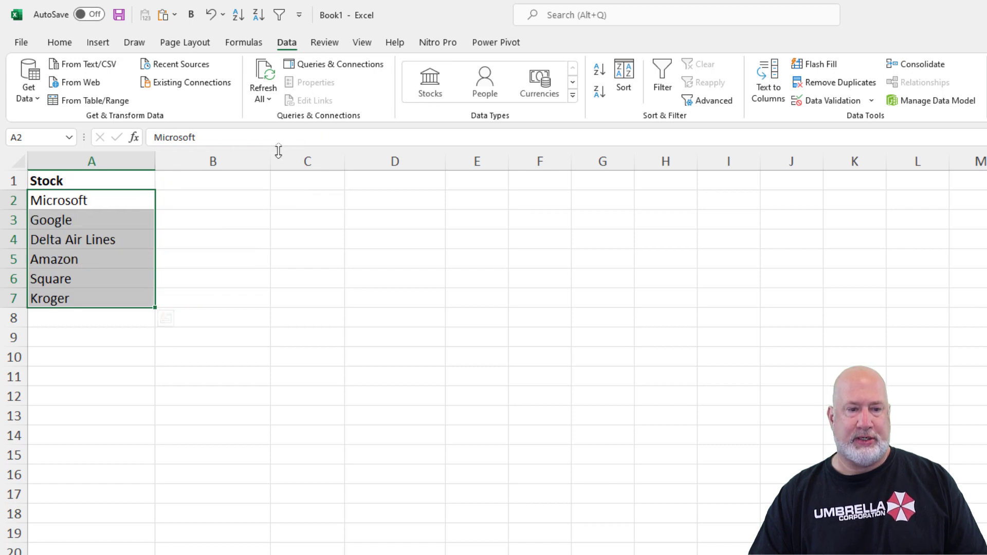
left_click_drag(155, 161, 243, 178)
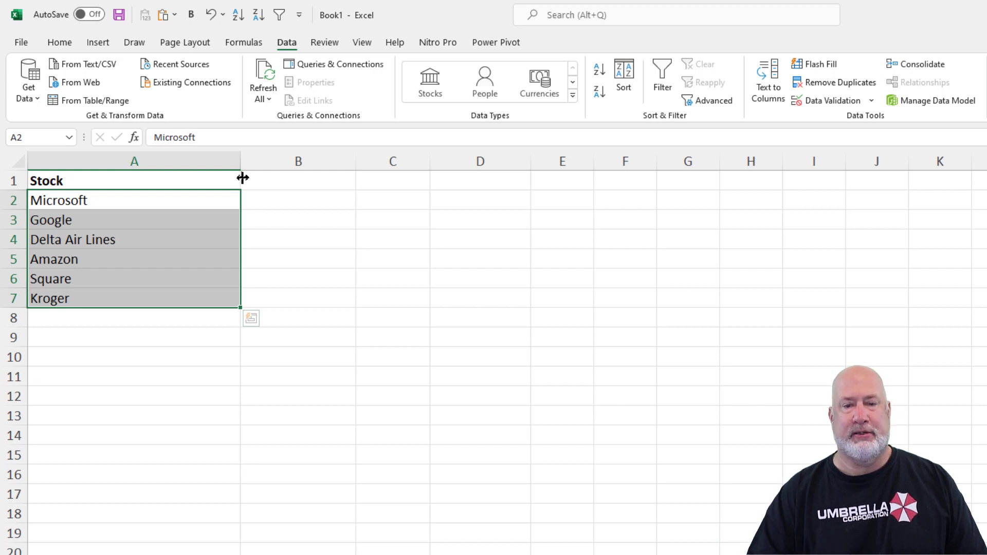
left_click(434, 94)
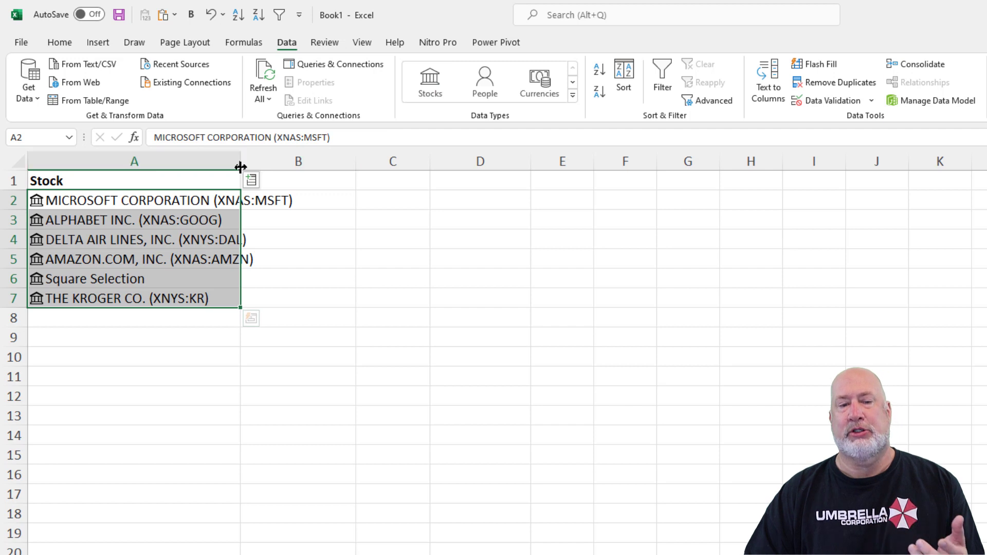
left_click_drag(241, 167, 305, 168)
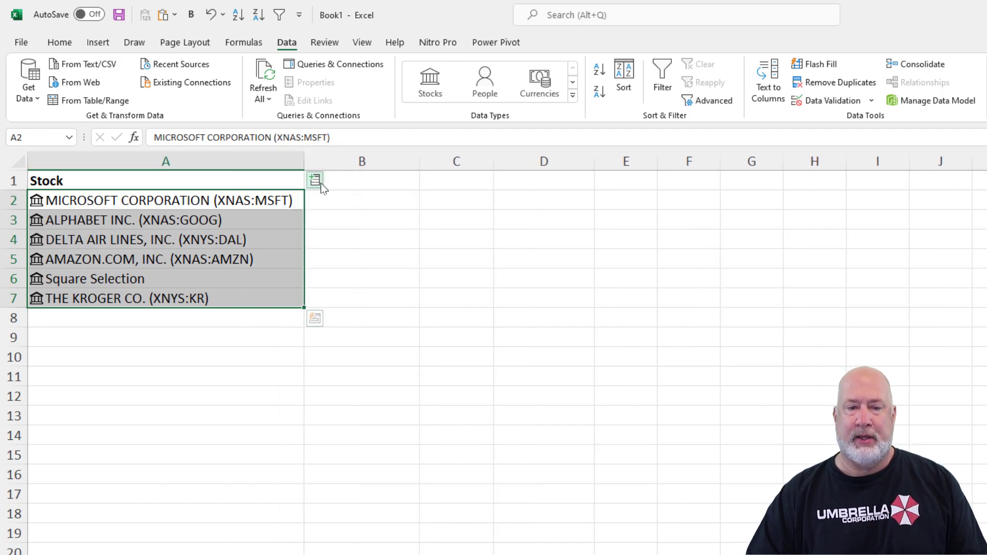
- Add each stock's Price in column B, e.g. $296.97 for Microsoft
left_click(320, 183)
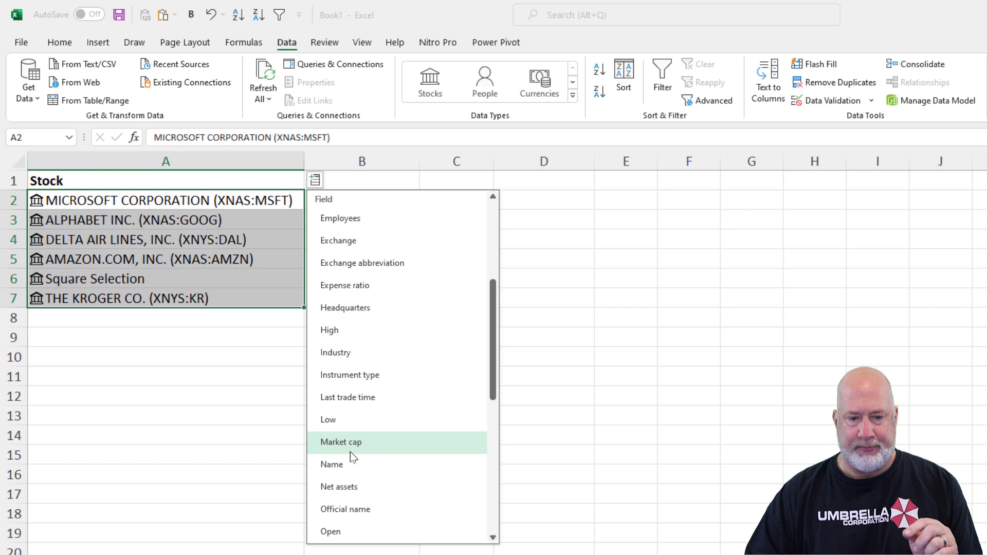
scroll(397, 433, "down", 3)
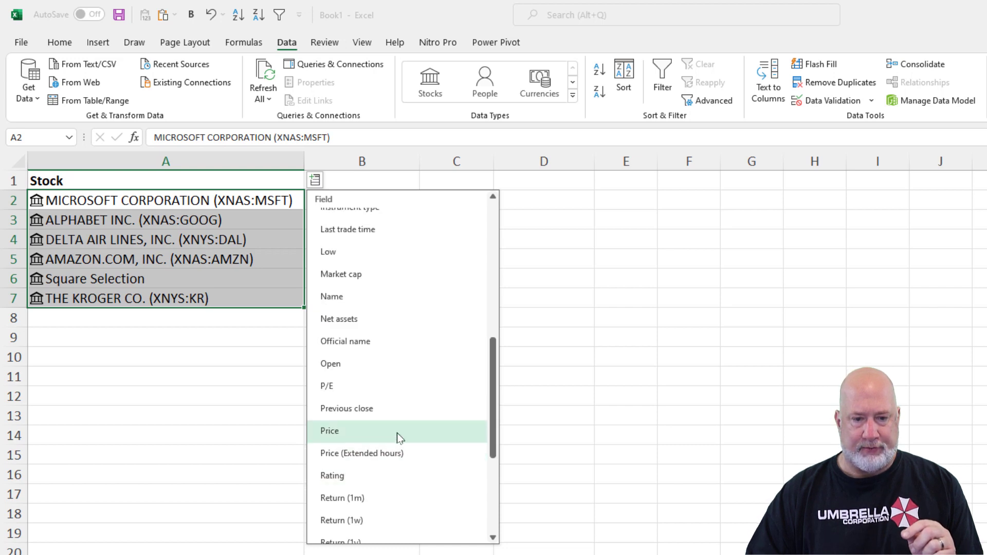
left_click(360, 435)
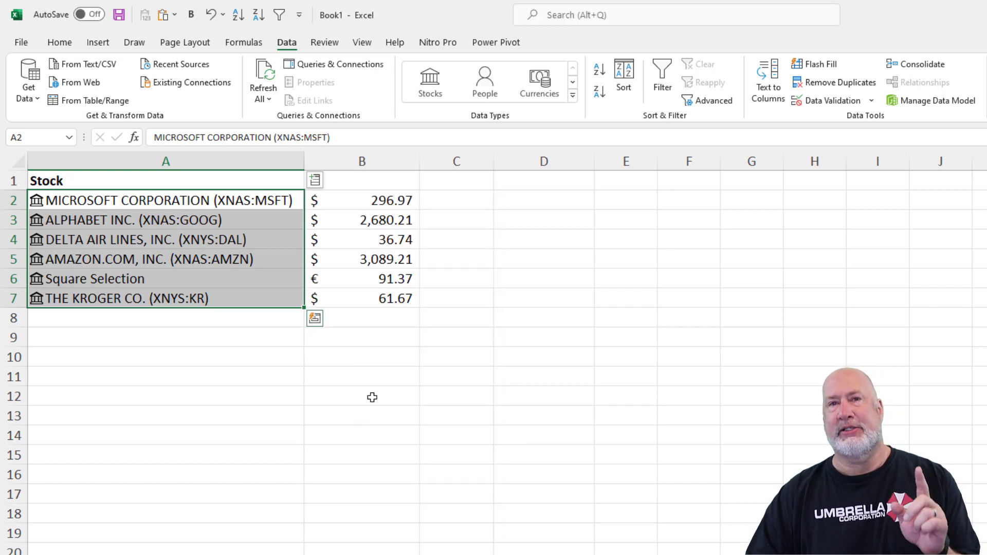
- Add a Last trade time column C and autofit it to show full dates
left_click(315, 180)
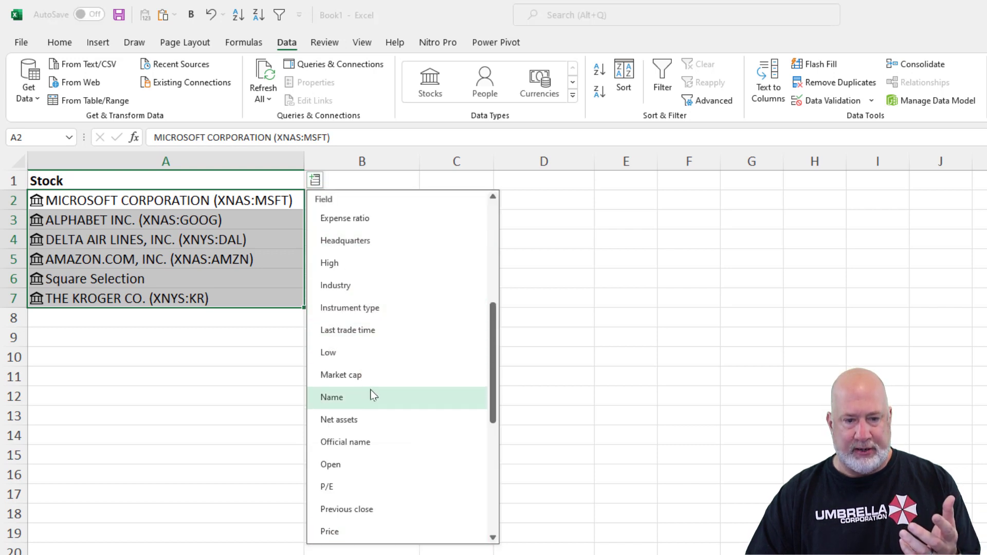
left_click(379, 329)
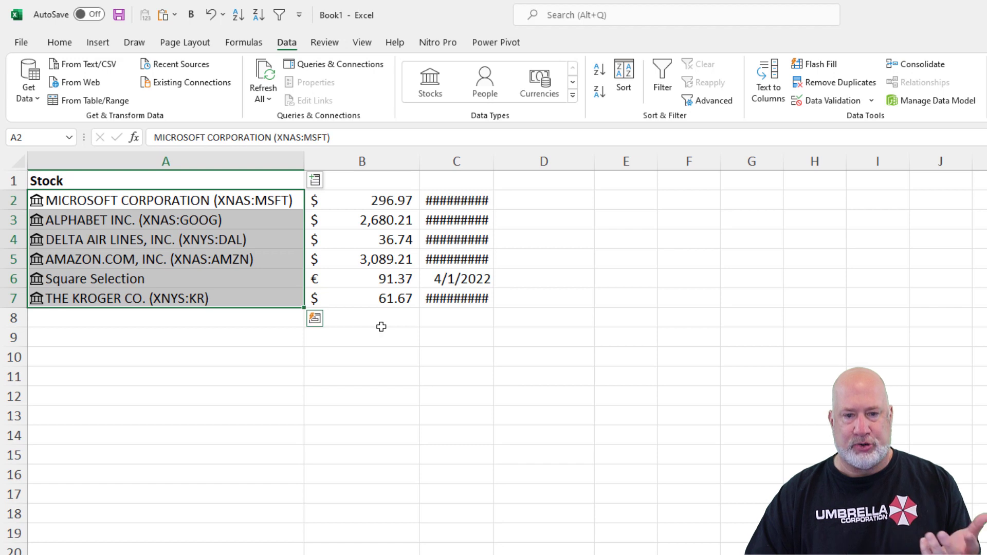
double_click(493, 161)
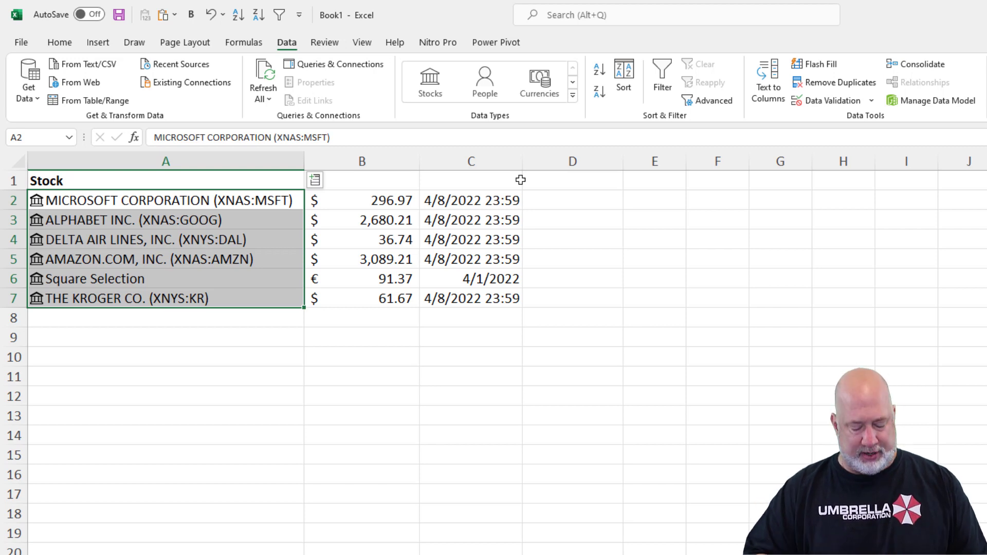
- Undo the added stock columns and revert the stocks to plain company names
key("ctrl+z")
key("ctrl+z")
key("ctrl+z")
key("ctrl+z")
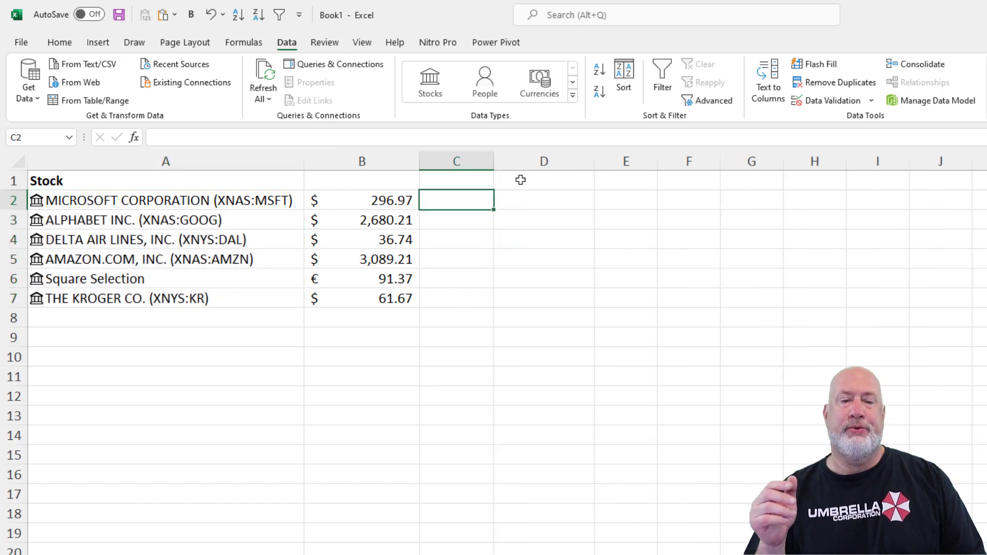
key("ctrl+z")
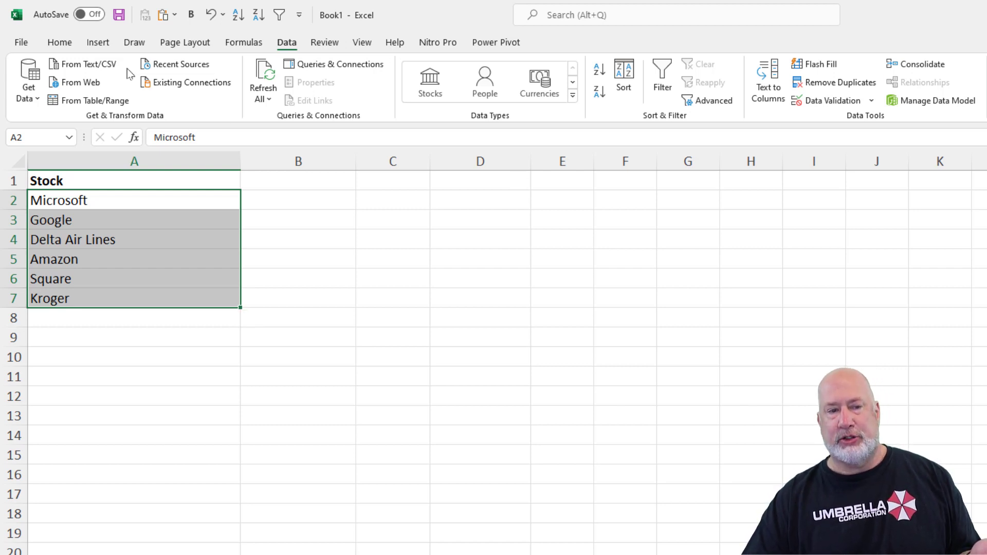
left_click(60, 44)
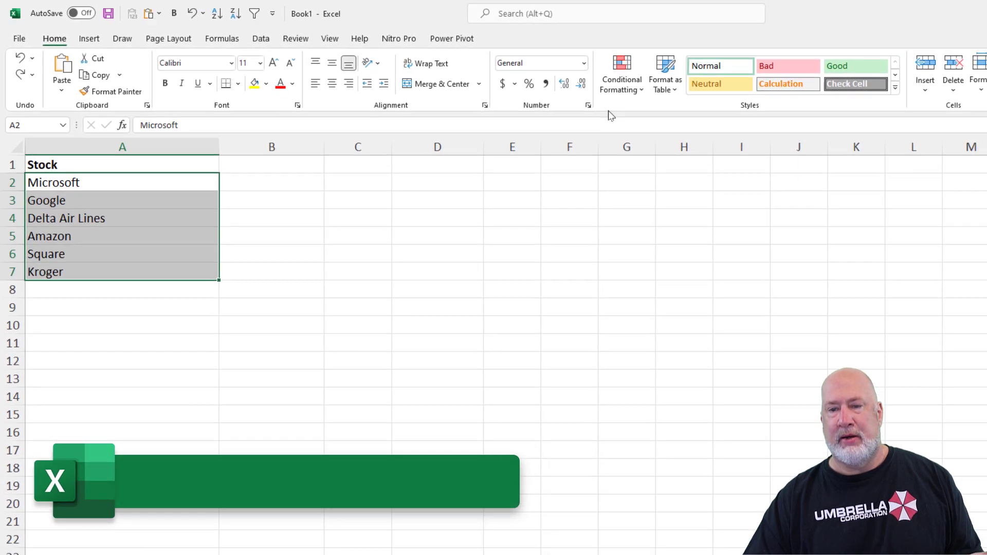
left_click(724, 103)
left_click(621, 88)
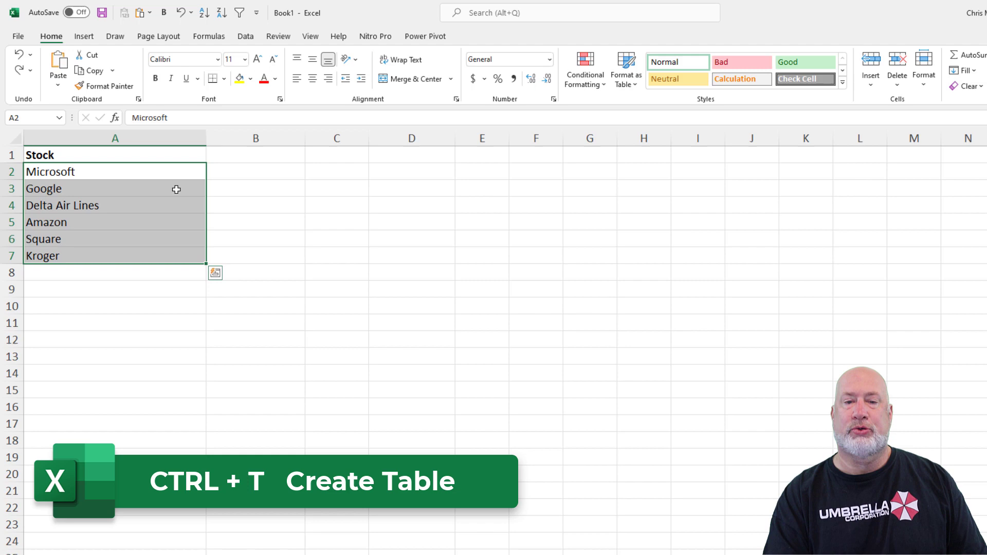
- Turn the Stock list A1:A7 into a table with headers
key("ctrl+t")
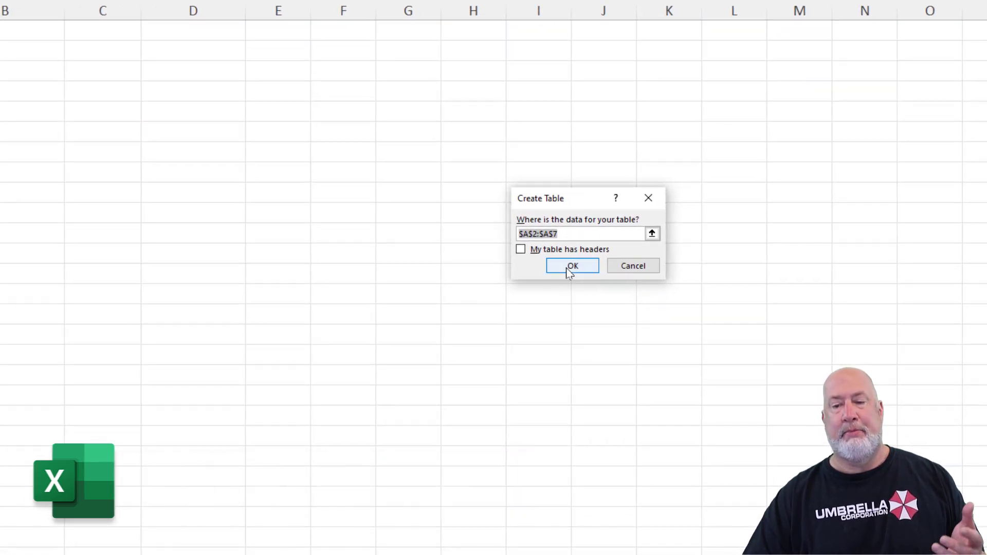
left_click(521, 250)
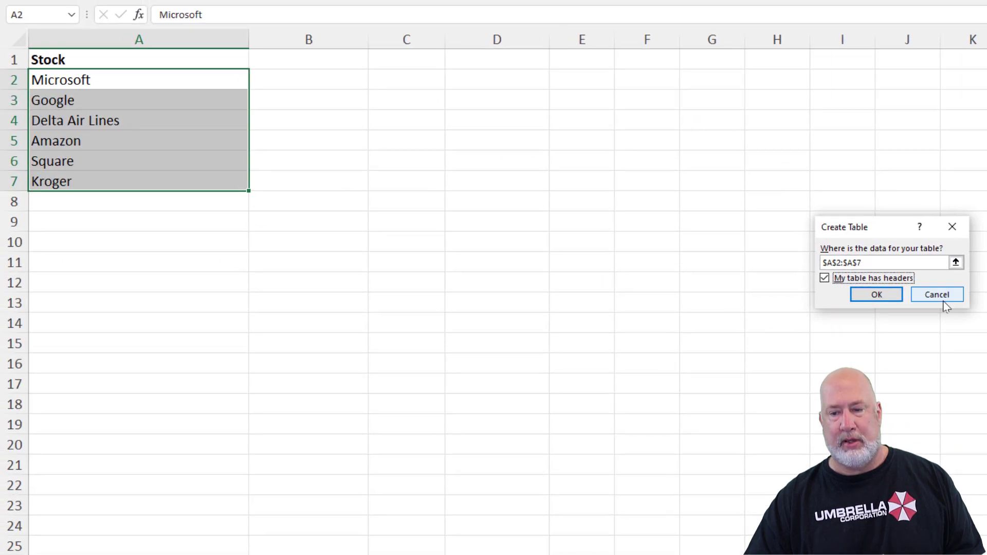
left_click(945, 304)
left_click(201, 97)
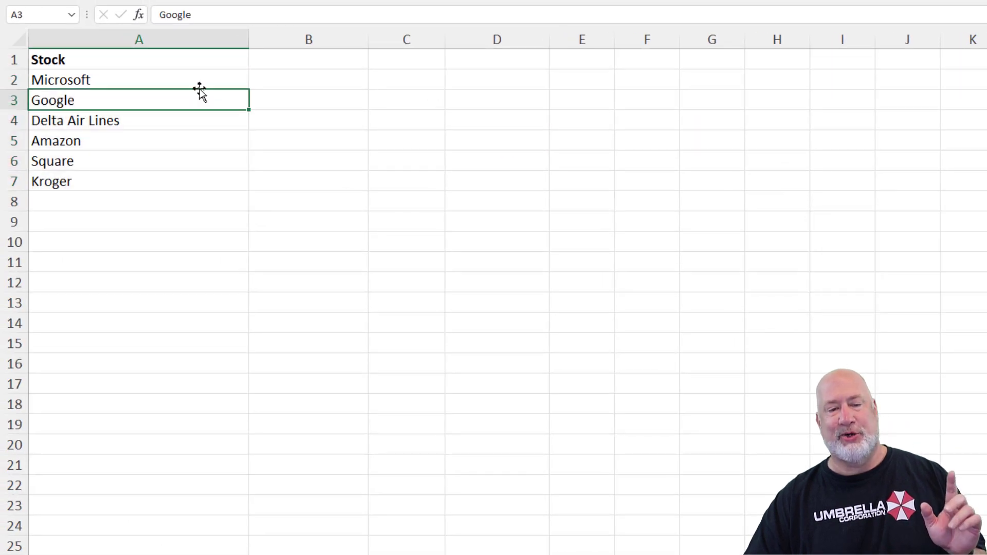
left_click(199, 80)
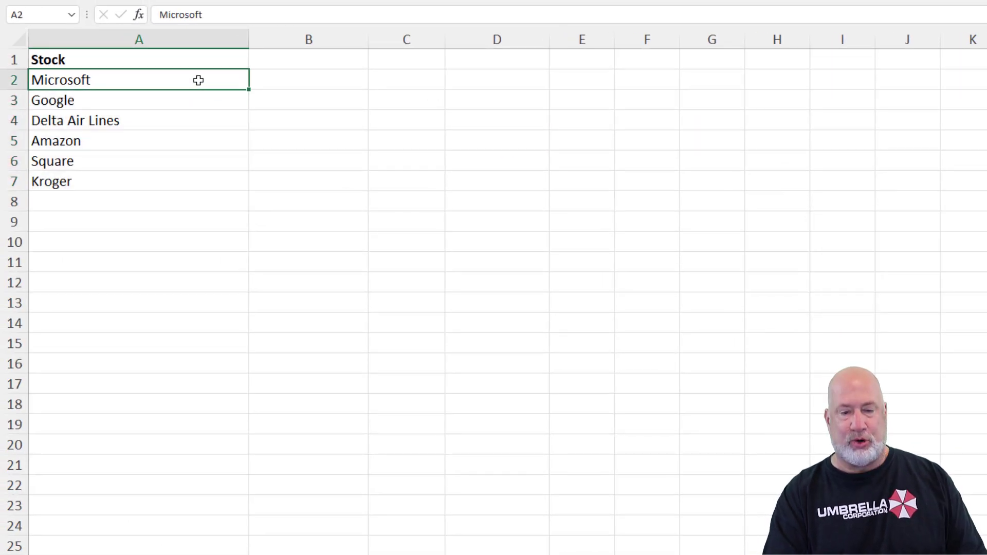
key("ctrl+t")
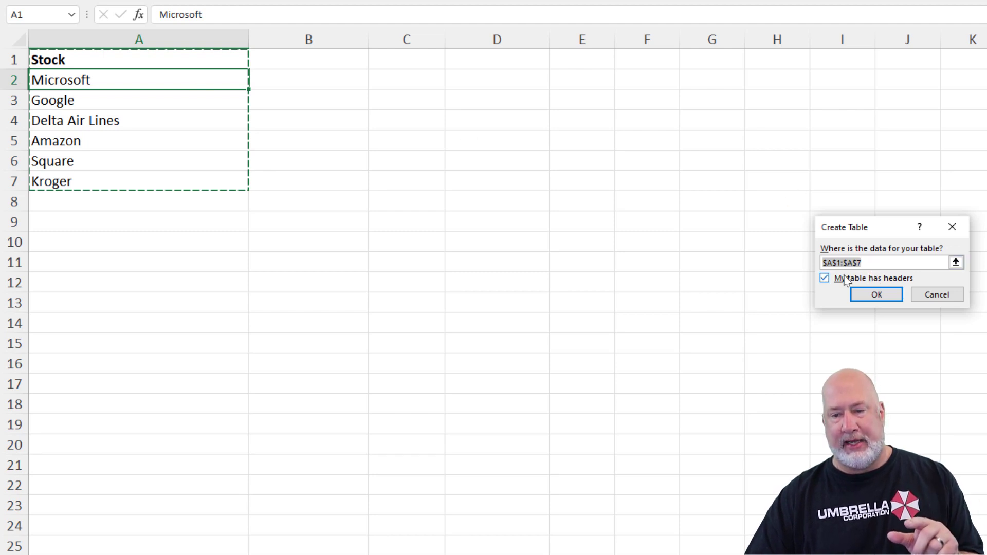
left_click(875, 294)
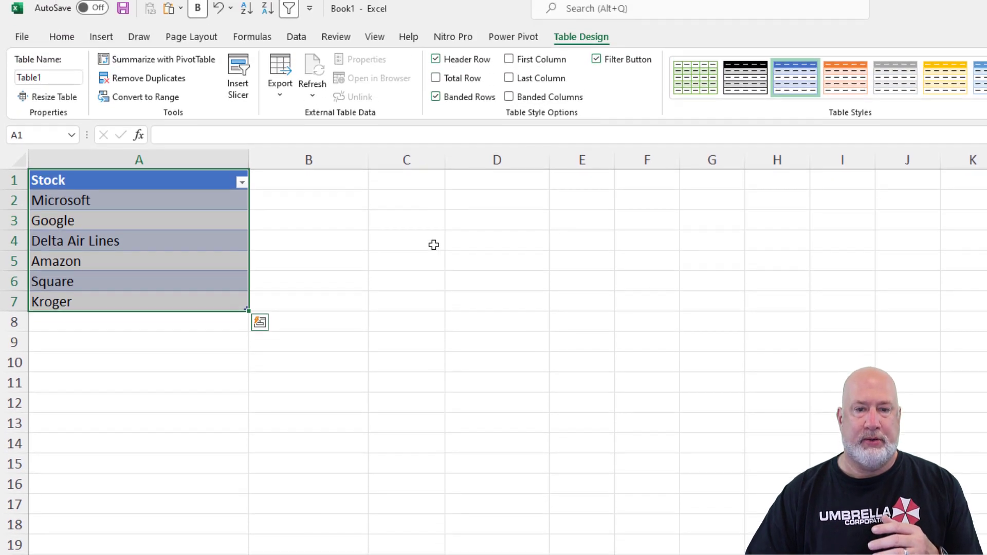
- Convert the table's company names to Stocks data types and autofit column A
left_click(297, 44)
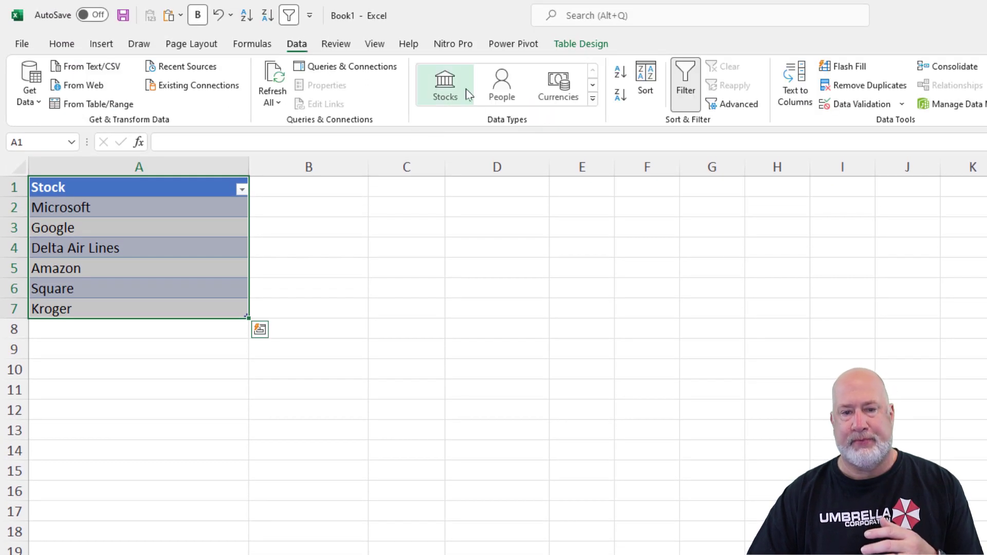
left_click(443, 91)
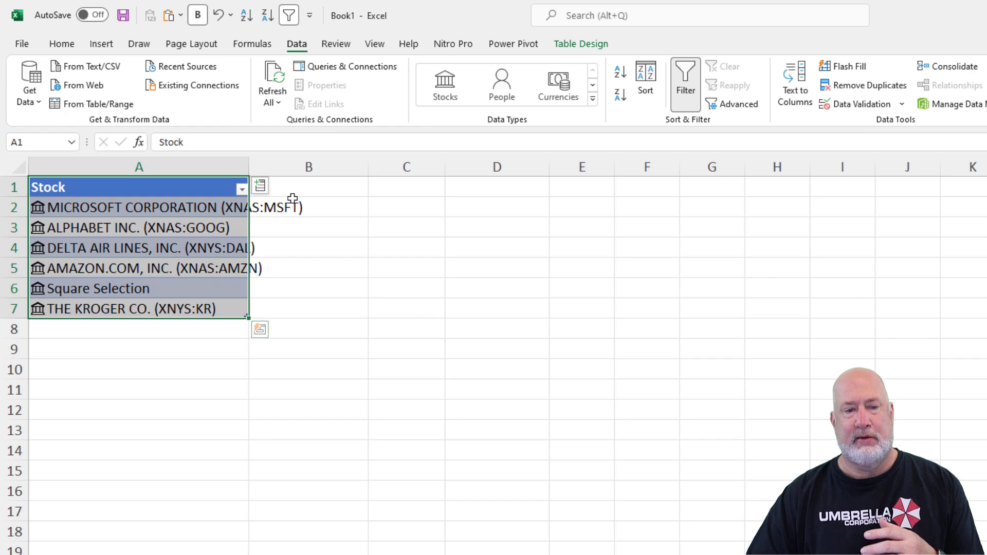
double_click(248, 164)
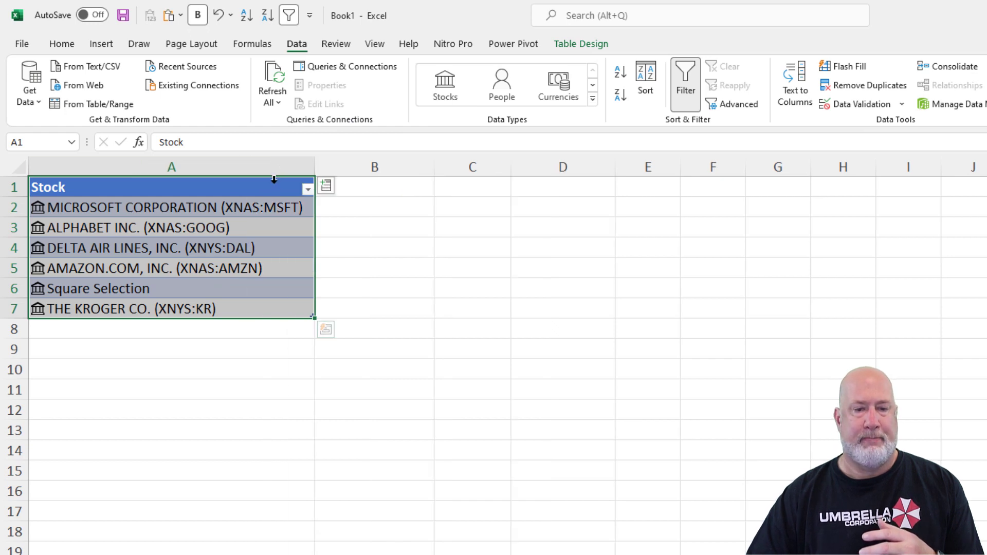
- Add Price, Low and Exchange stock fields as table columns and autofit column D to the exchange names
left_click(326, 185)
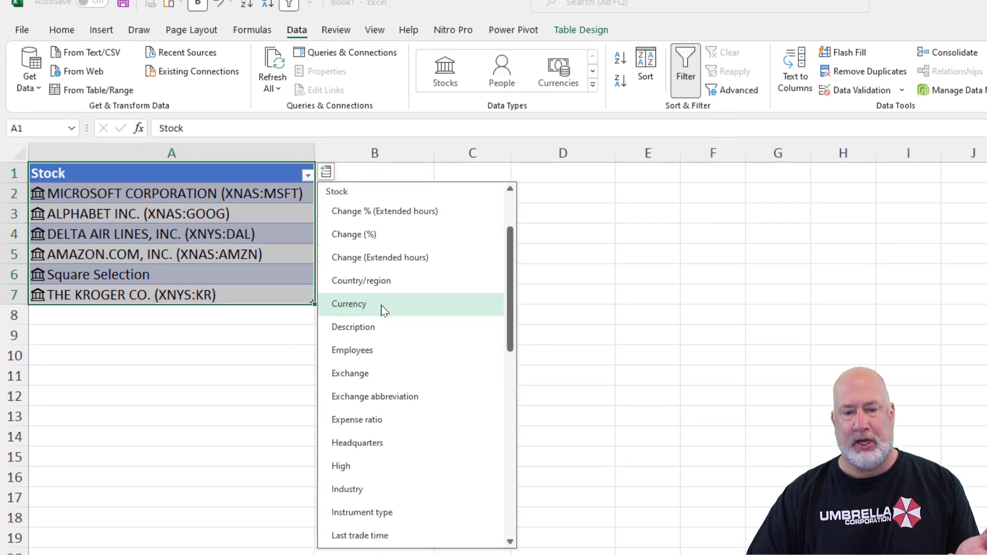
scroll(382, 460, "down", 3)
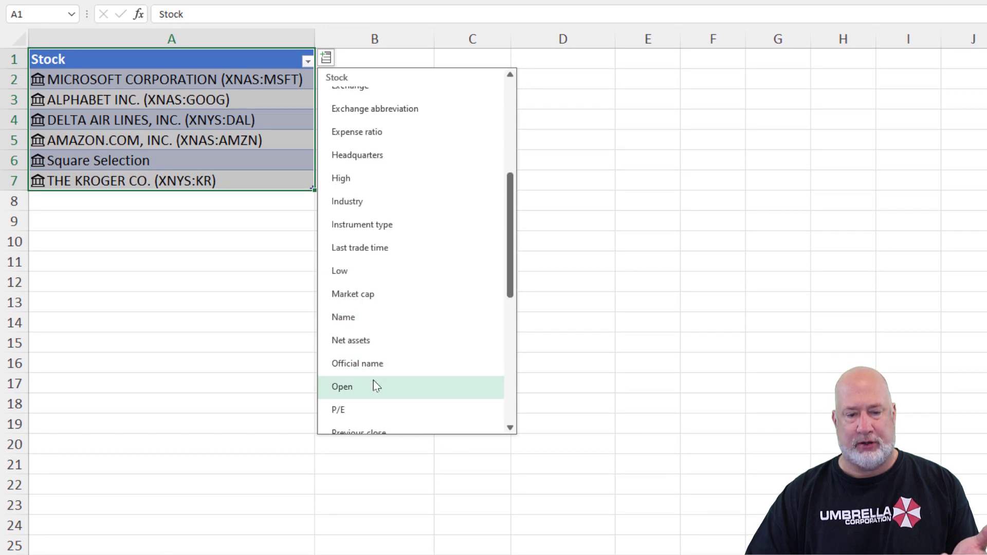
scroll(381, 352, "down", 3)
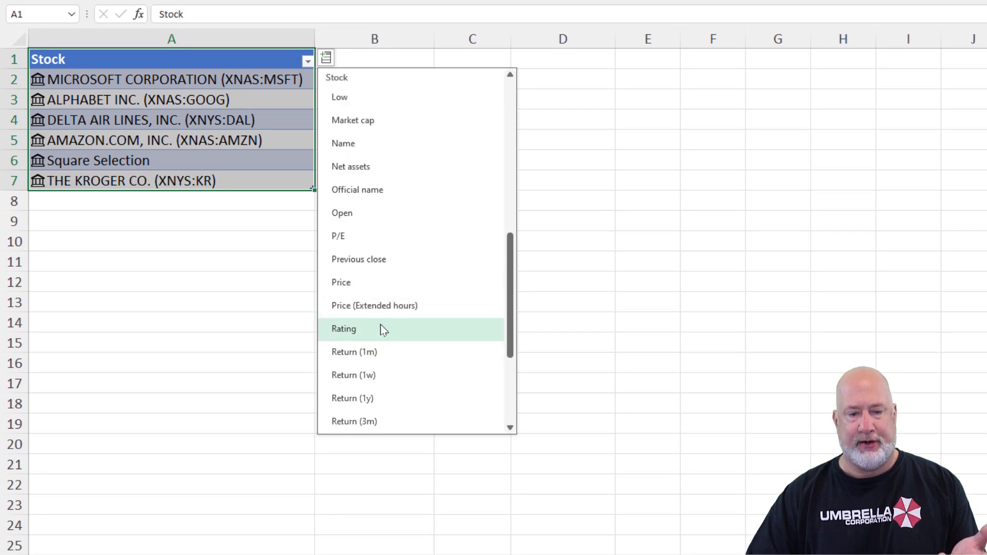
left_click(378, 288)
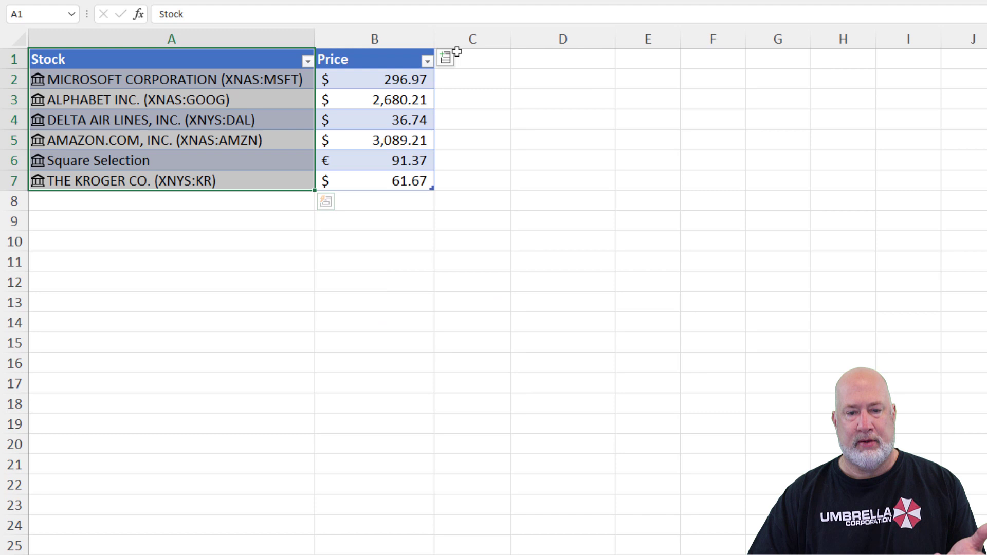
left_click(449, 59)
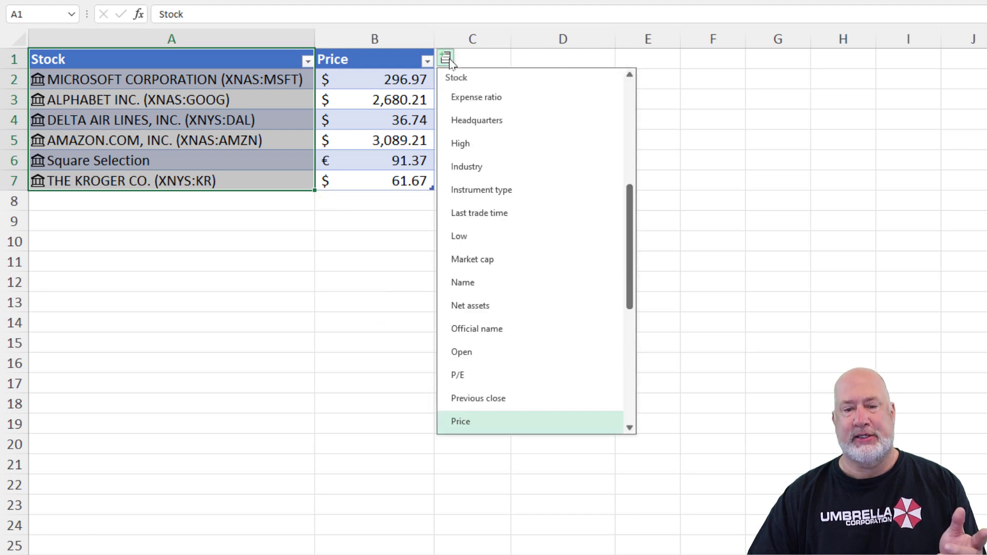
left_click(485, 237)
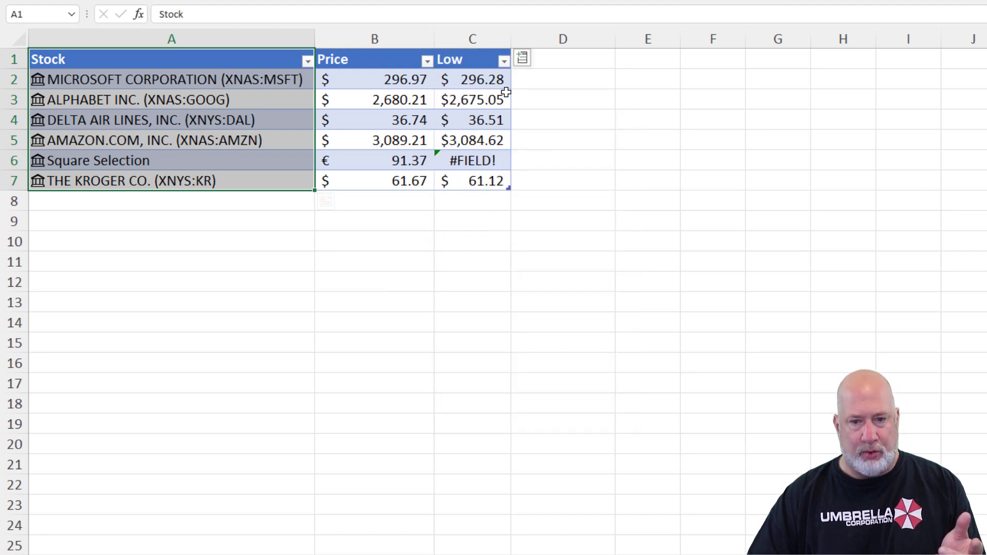
left_click(523, 58)
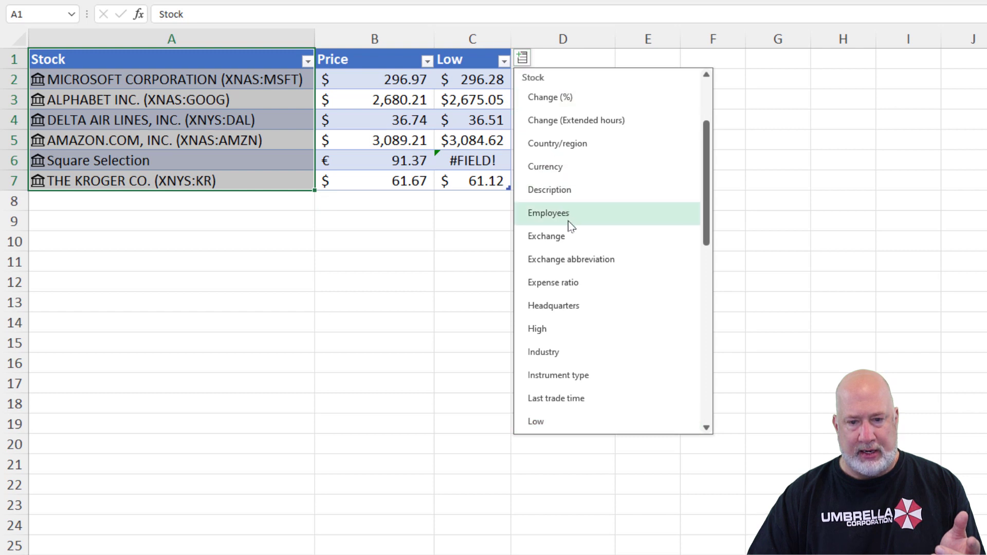
left_click(577, 237)
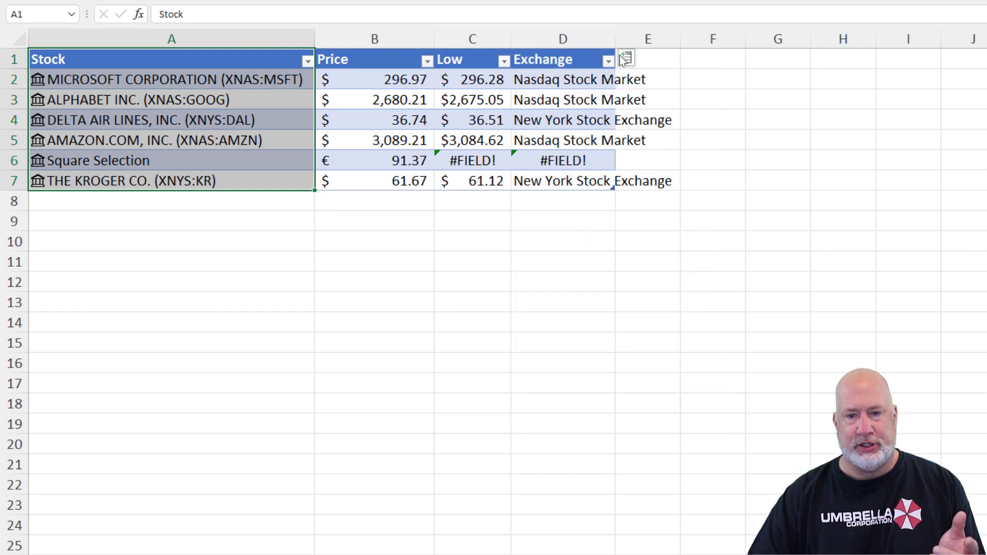
double_click(616, 38)
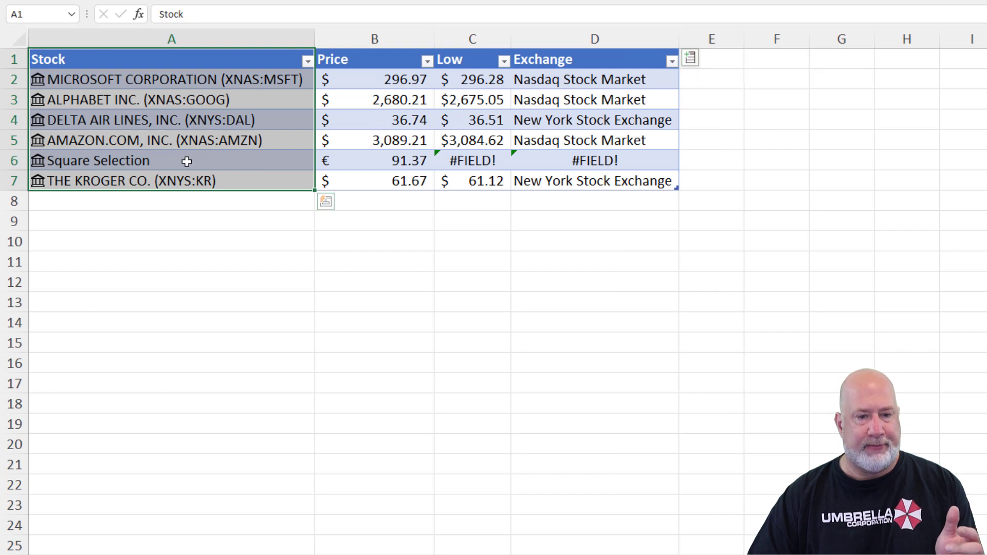
- Open the Data Types Refresh Settings pane from the Microsoft stock cell A2
left_click(376, 166)
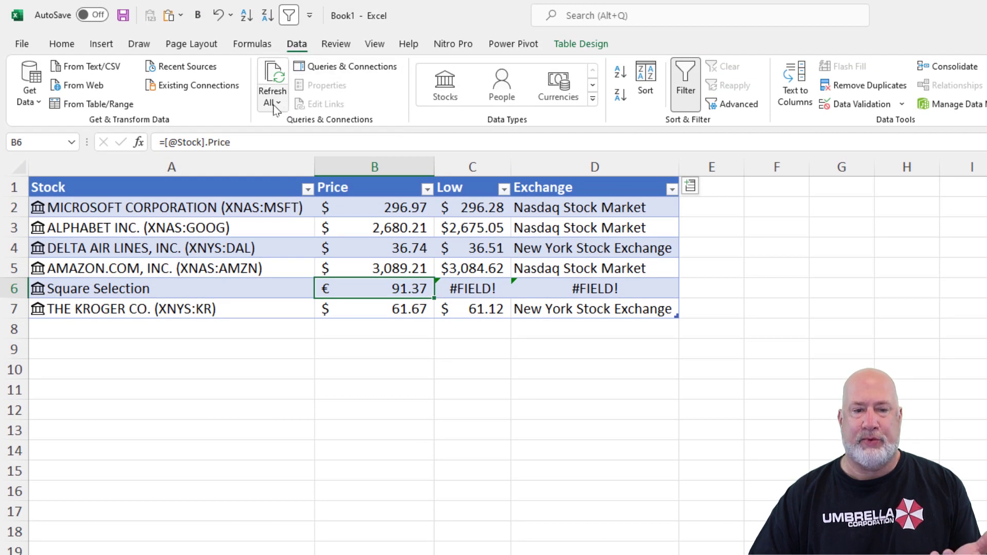
left_click(247, 210)
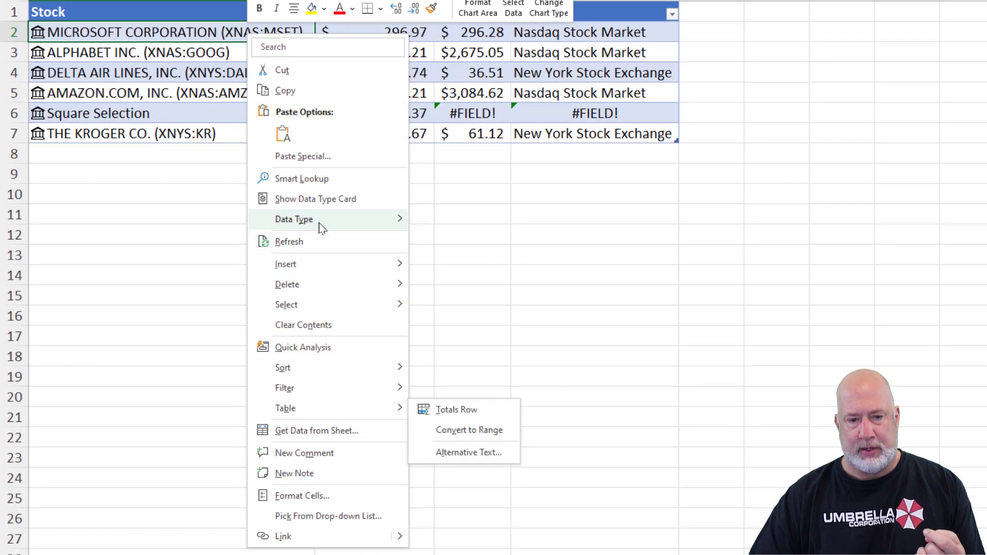
mouse_move(319, 398)
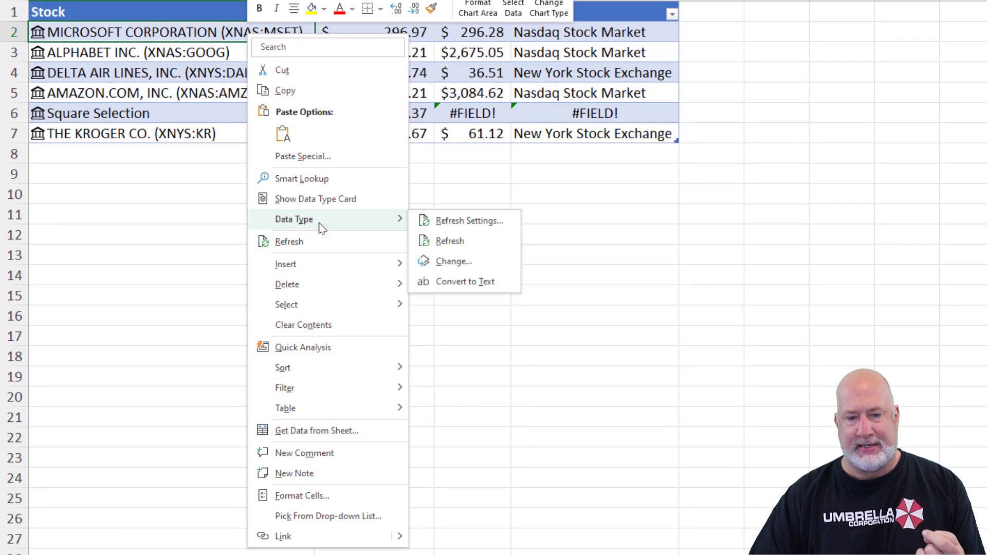
left_click(476, 226)
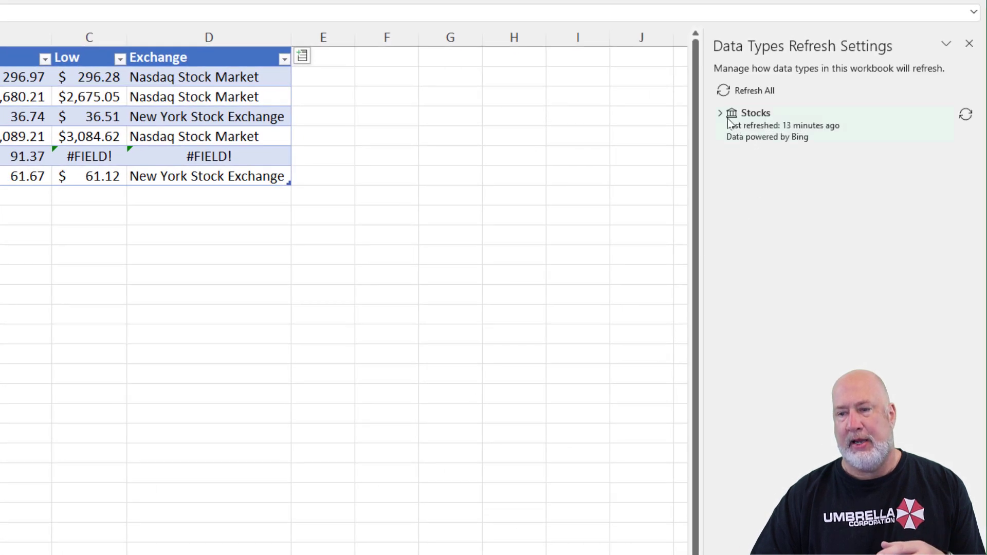
- Expand Stocks to confirm automatic refresh every 5 minutes, then close the refresh settings pane
left_click(721, 114)
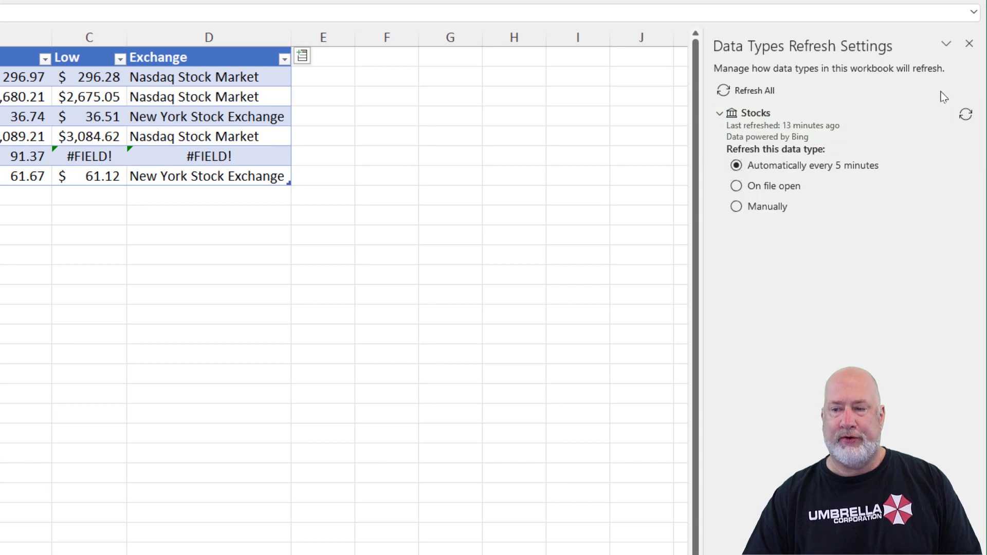
left_click(970, 44)
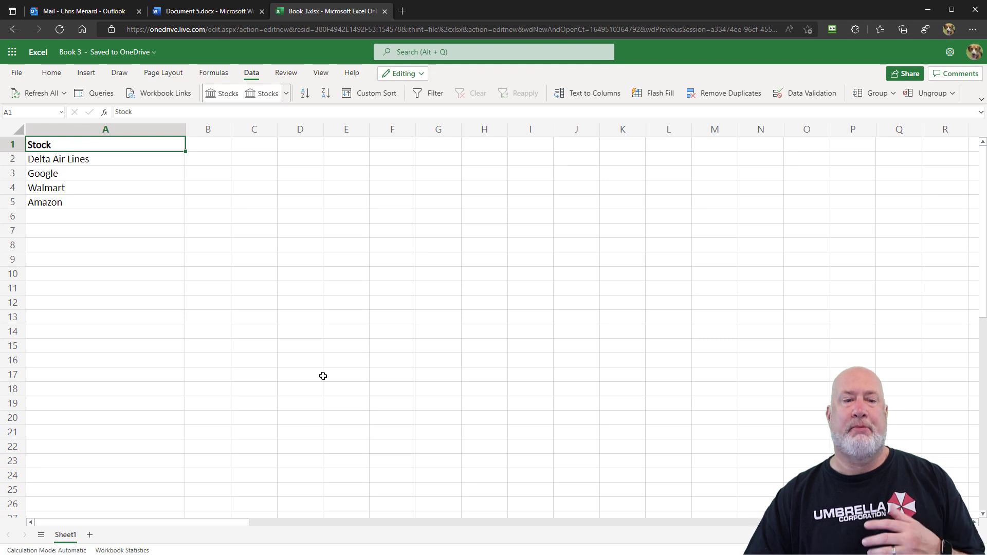
- Format Book 3's Stock list as a table with a light table style
left_click(116, 159)
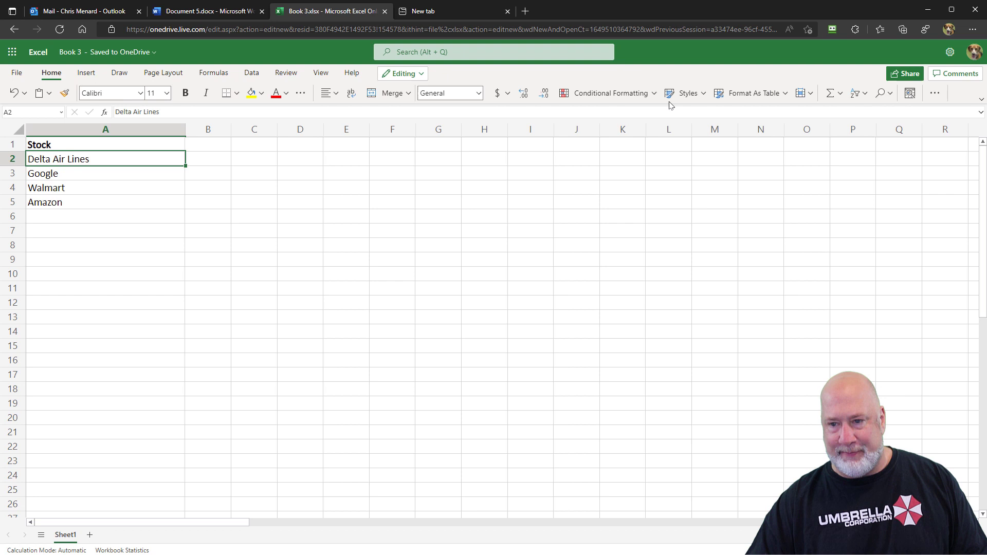
left_click(752, 95)
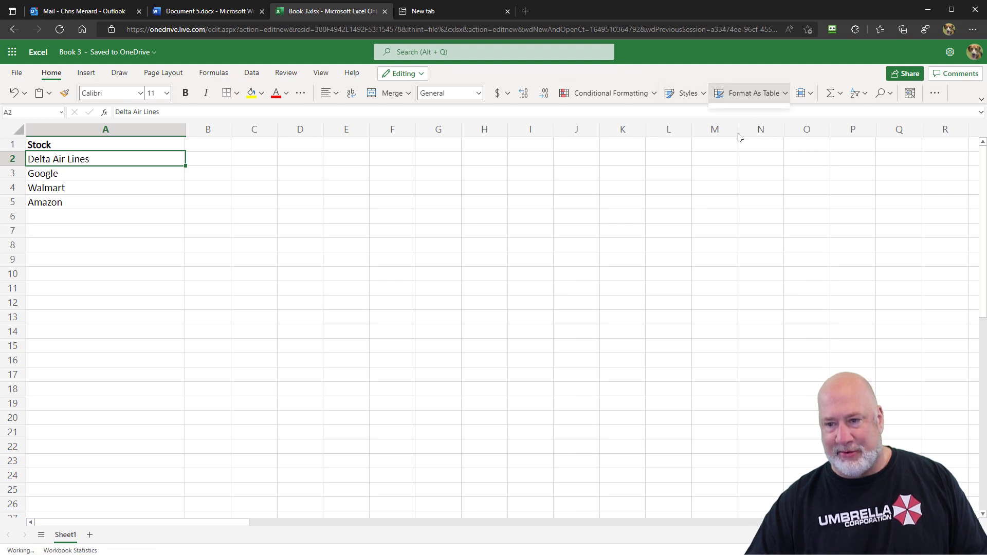
left_click(752, 147)
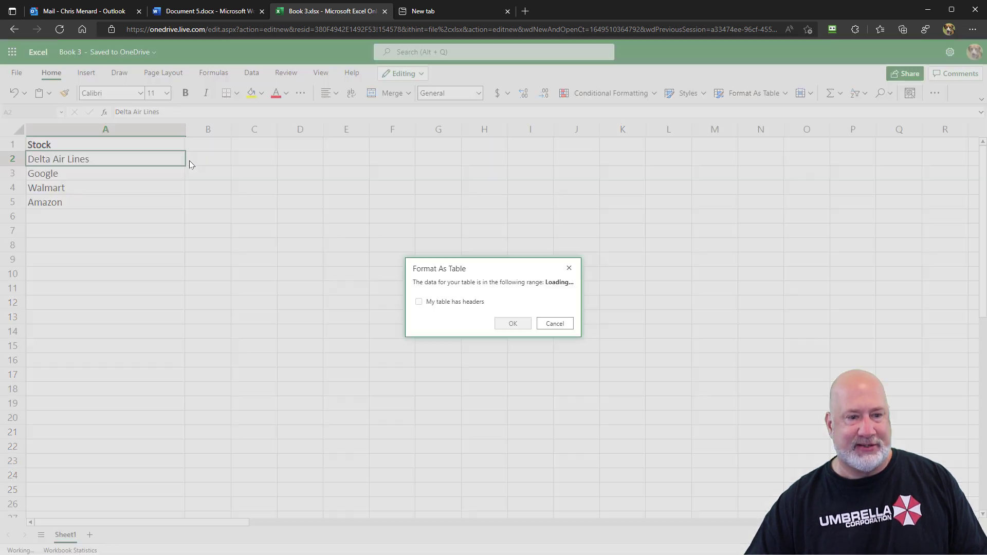
left_click(494, 327)
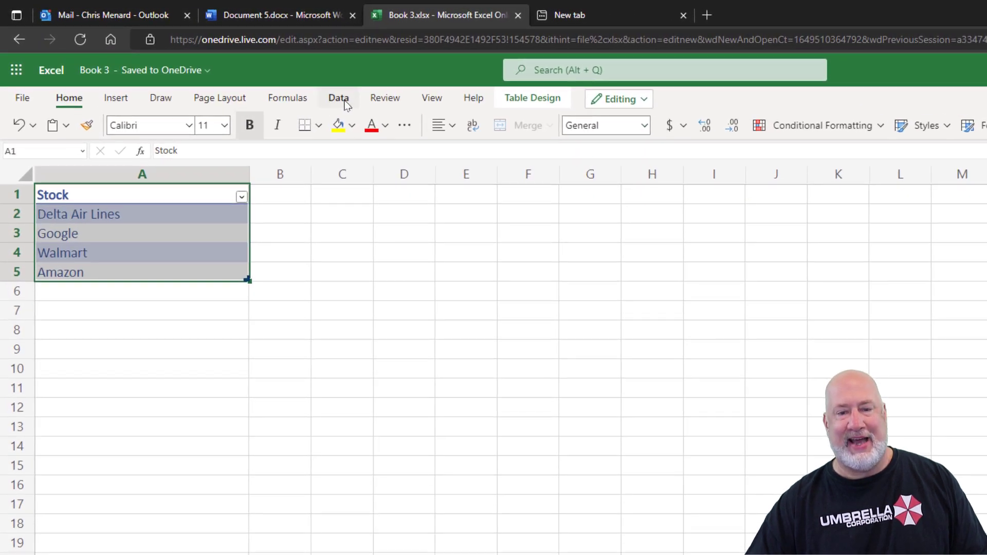
- Convert the companies to Stocks, add a Price column, and widen column B
left_click(341, 98)
left_click(304, 130)
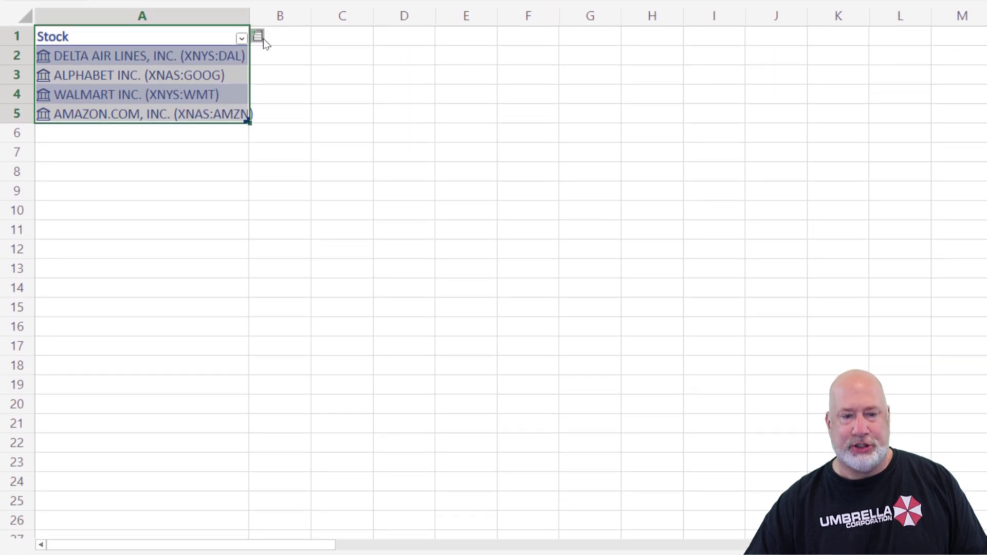
left_click(263, 38)
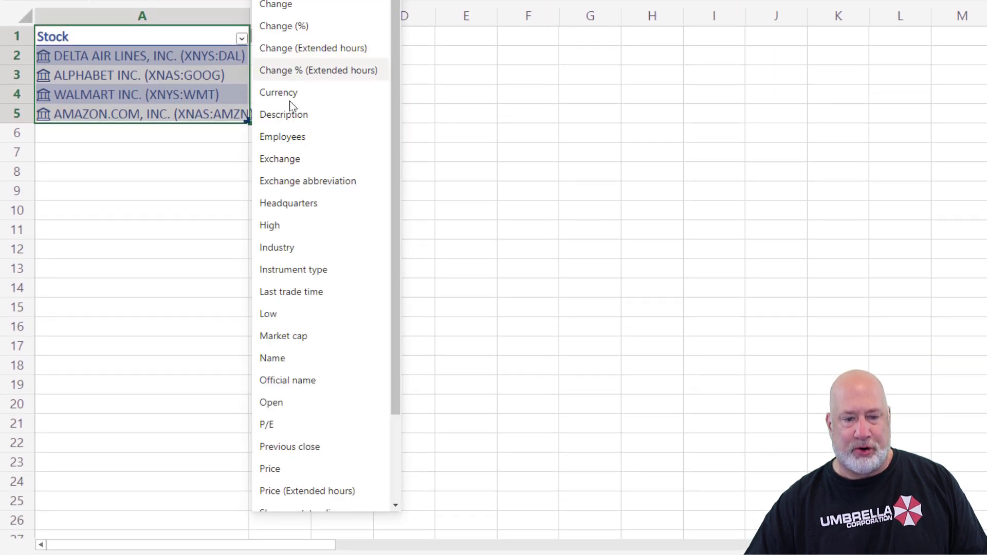
left_click(289, 469)
left_click_drag(316, 17, 385, 23)
- Open Data Types Refresh Settings from a stock cell and expand Stocks to show its 5-minute automatic refresh
right_click(186, 63)
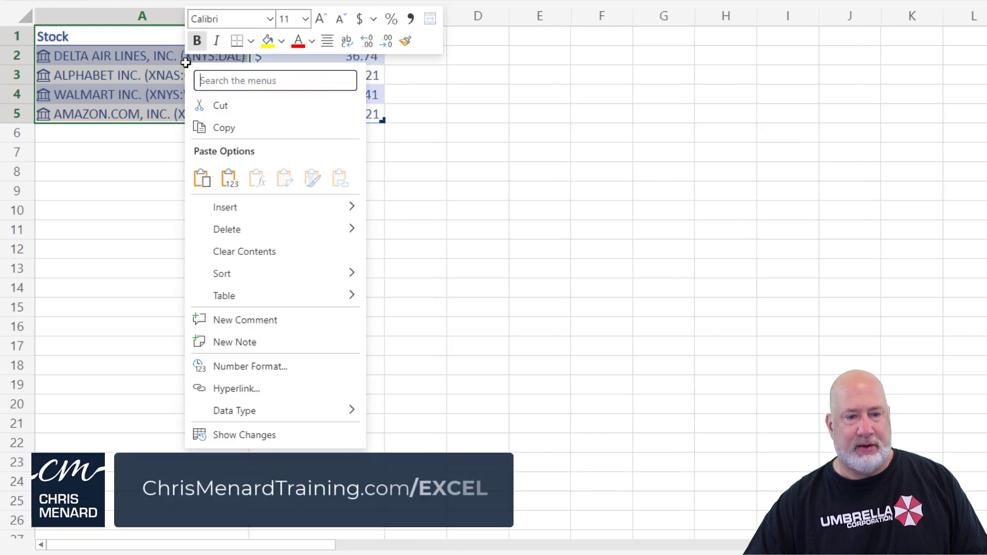
mouse_move(249, 410)
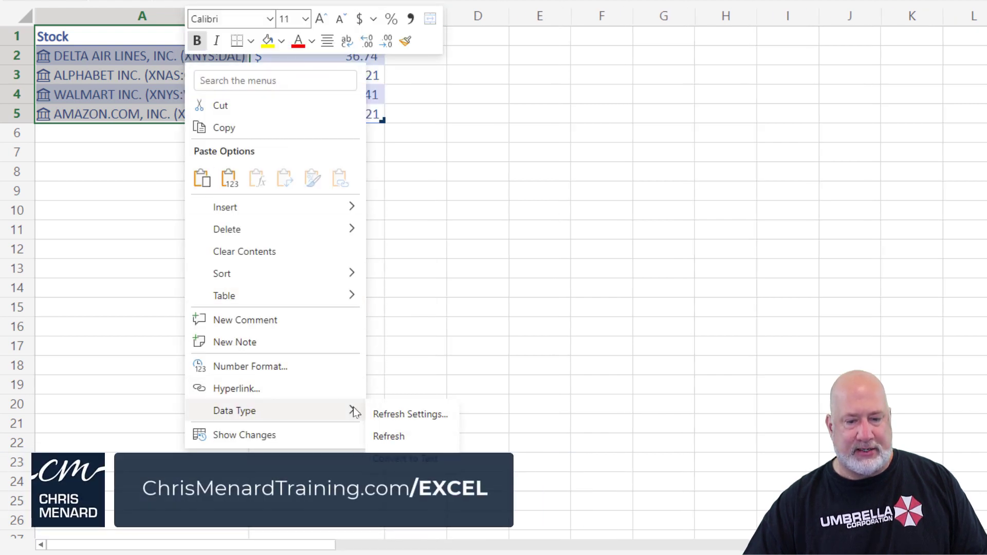
left_click(384, 414)
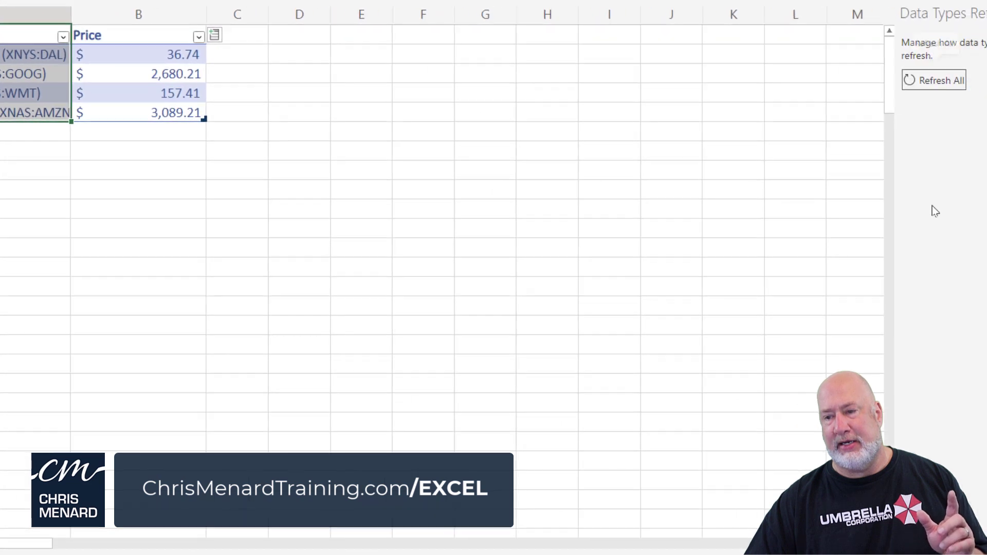
left_click(908, 108)
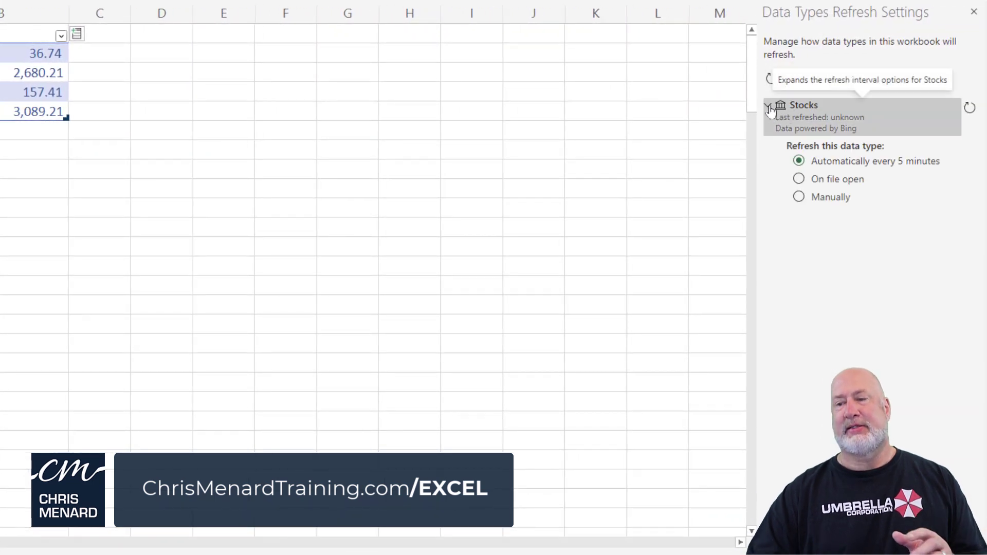